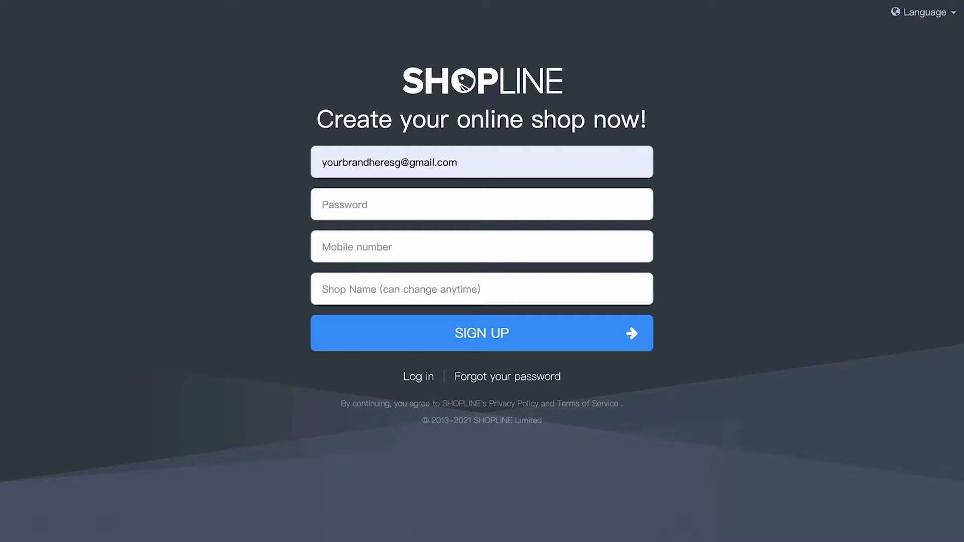
Step: Enter the account password in the sign-up form
{"action": "left_click", "coordinate": [327, 204]}
{"action": "type", "text": "••"}
{"action": "key", "text": "BackSpace"}
{"action": "key", "text": "BackSpace"}
{"action": "type", "text": "•••"}
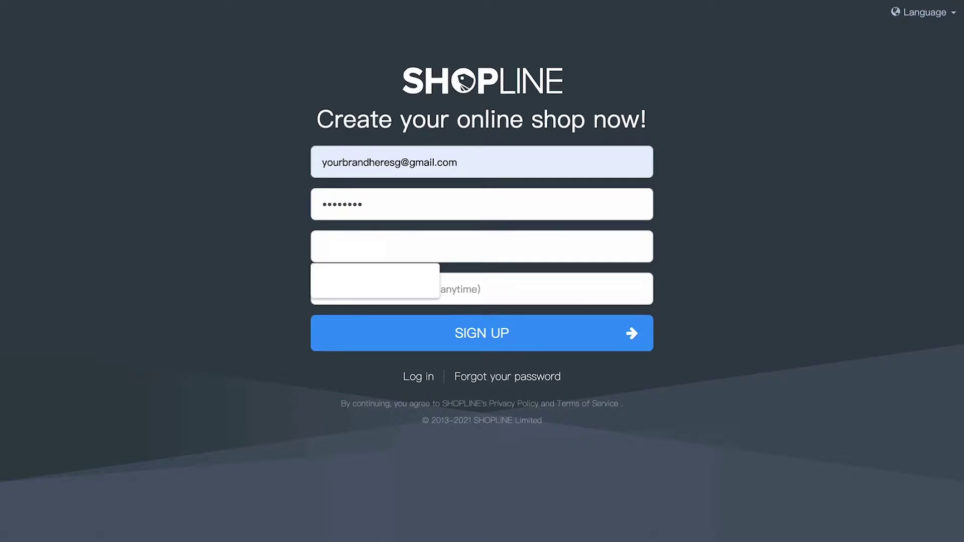
Step: Fill the mobile number and the shop name 'yourbrandhere' from saved suggestions
{"action": "left_click", "coordinate": [382, 269]}
{"action": "left_click", "coordinate": [380, 289]}
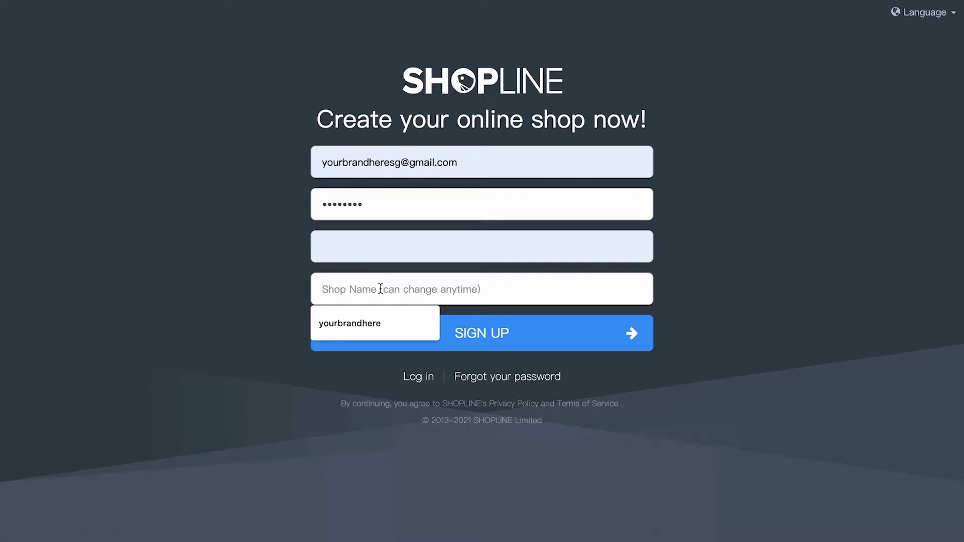
{"action": "left_click", "coordinate": [370, 322]}
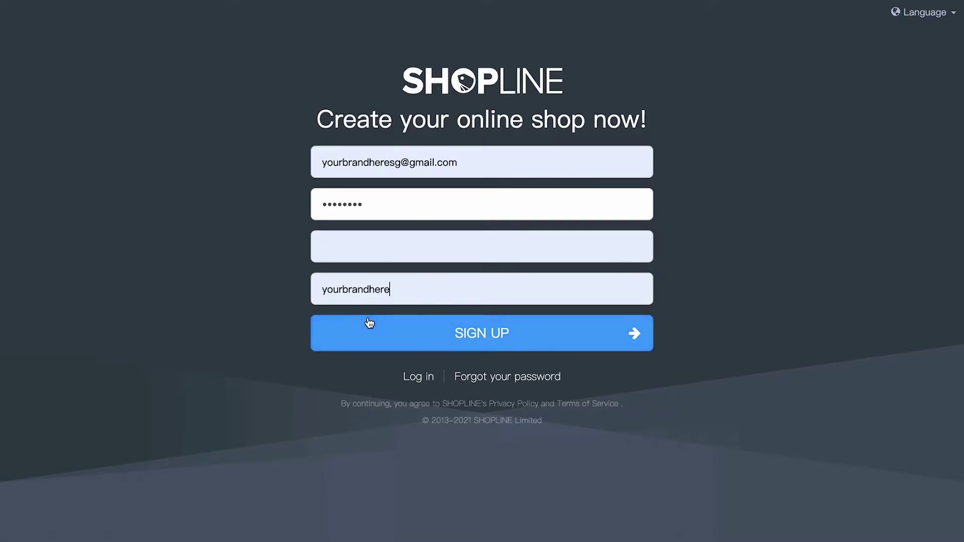
Step: Submit the sign-up form and choose Singapore as the billing country
{"action": "left_click", "coordinate": [427, 336]}
{"action": "left_click", "coordinate": [421, 334]}
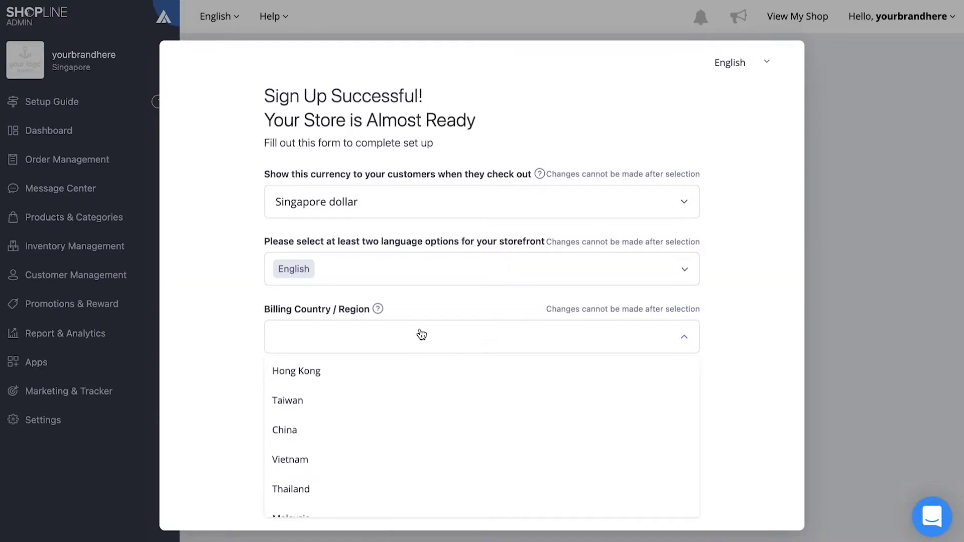
{"action": "scroll", "coordinate": [398, 409], "scroll_direction": "down", "scroll_amount": 3}
{"action": "left_click", "coordinate": [376, 429]}
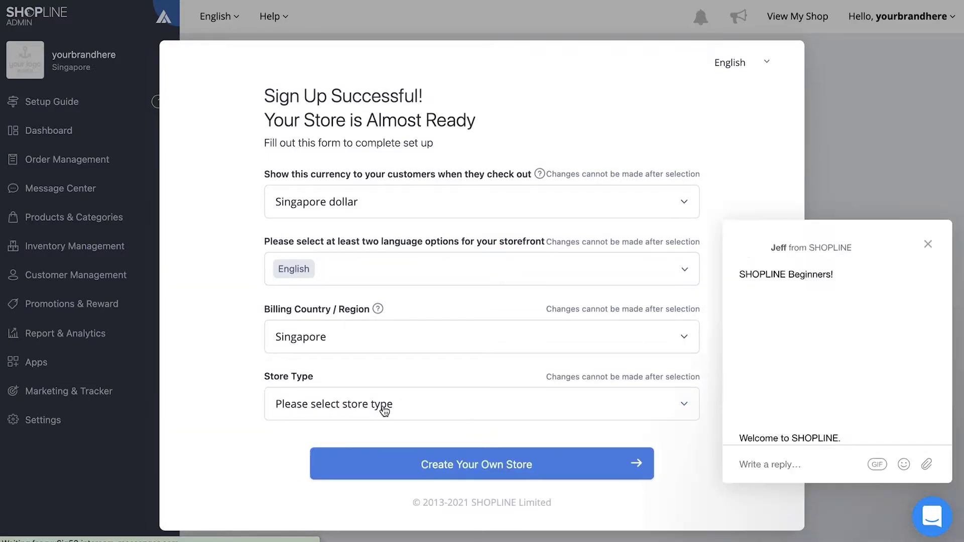
Step: Set the store type to Outdoor & Sports and create the store
{"action": "left_click", "coordinate": [383, 405]}
{"action": "scroll", "coordinate": [382, 439], "scroll_direction": "down", "scroll_amount": 1}
{"action": "scroll", "coordinate": [383, 441], "scroll_direction": "down", "scroll_amount": 5}
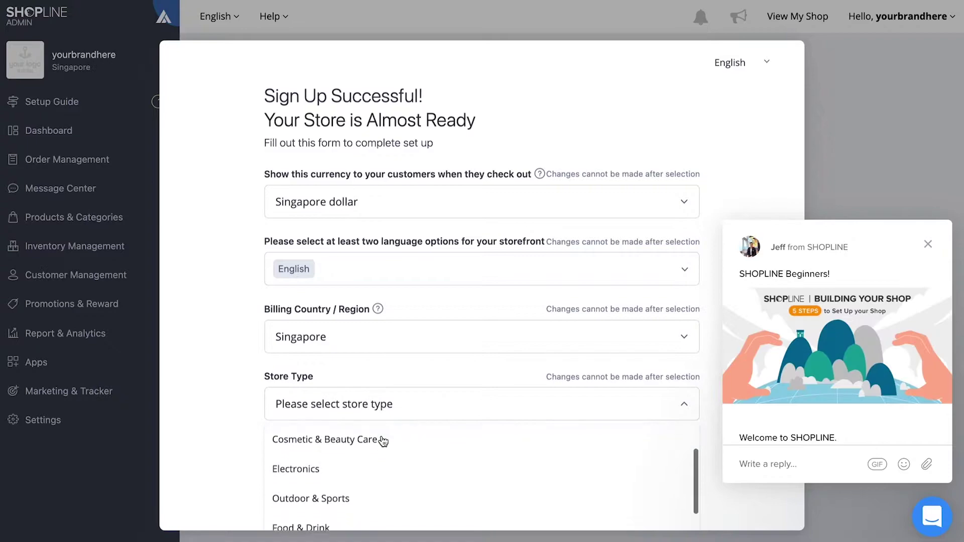
{"action": "scroll", "coordinate": [607, 433], "scroll_direction": "down", "scroll_amount": 2}
{"action": "scroll", "coordinate": [608, 433], "scroll_direction": "up", "scroll_amount": 5}
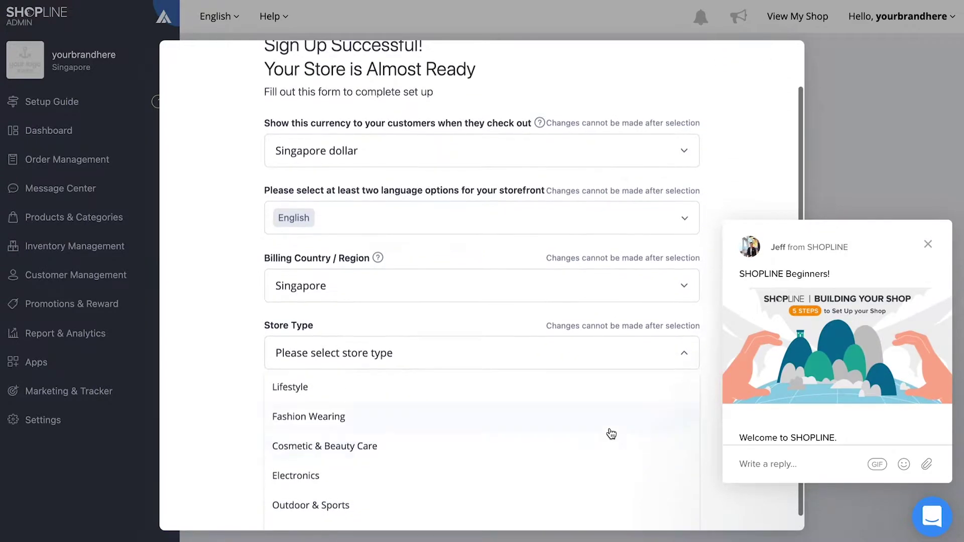
{"action": "left_click", "coordinate": [504, 502]}
{"action": "left_click", "coordinate": [463, 407]}
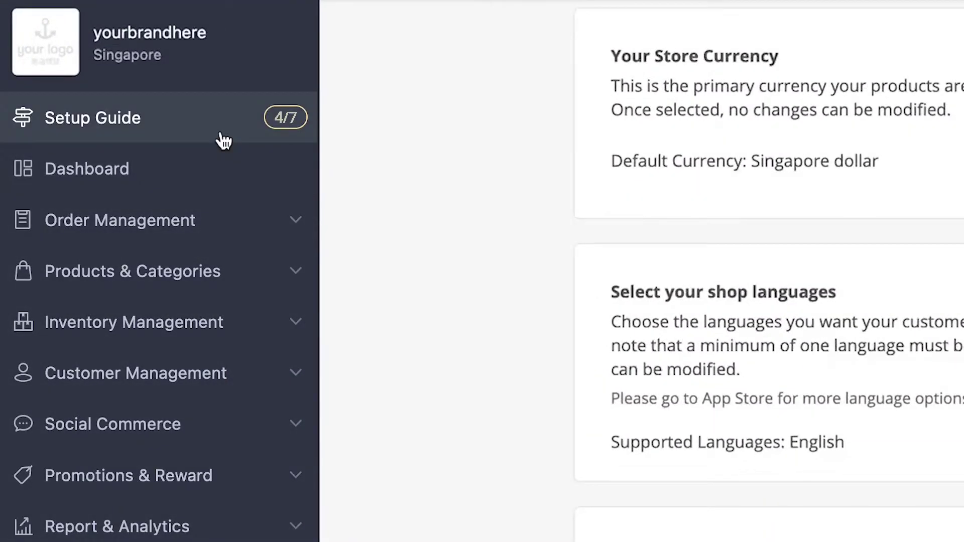
Step: Open Set Delivery Option from further down the setup guide
{"action": "scroll", "coordinate": [610, 450], "scroll_direction": "down", "scroll_amount": 10}
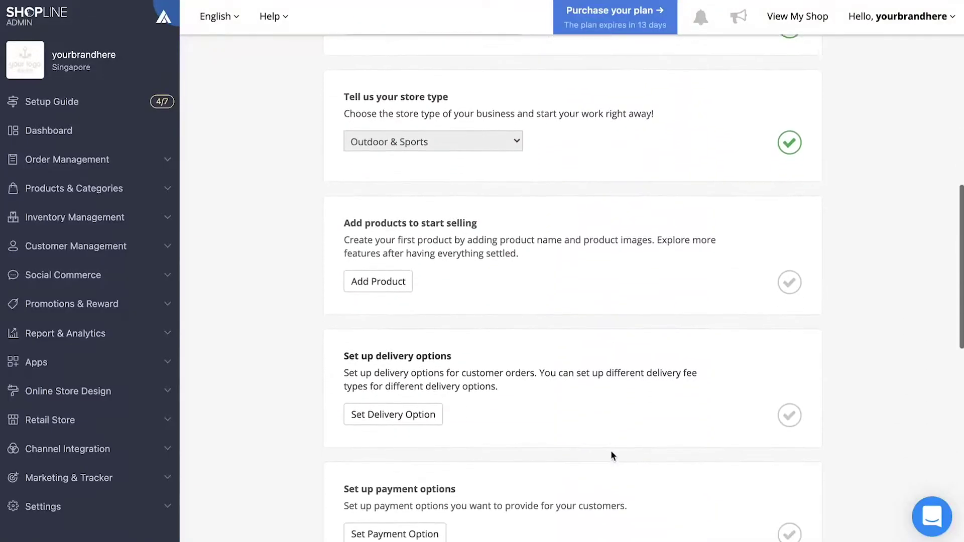
{"action": "left_click", "coordinate": [420, 324]}
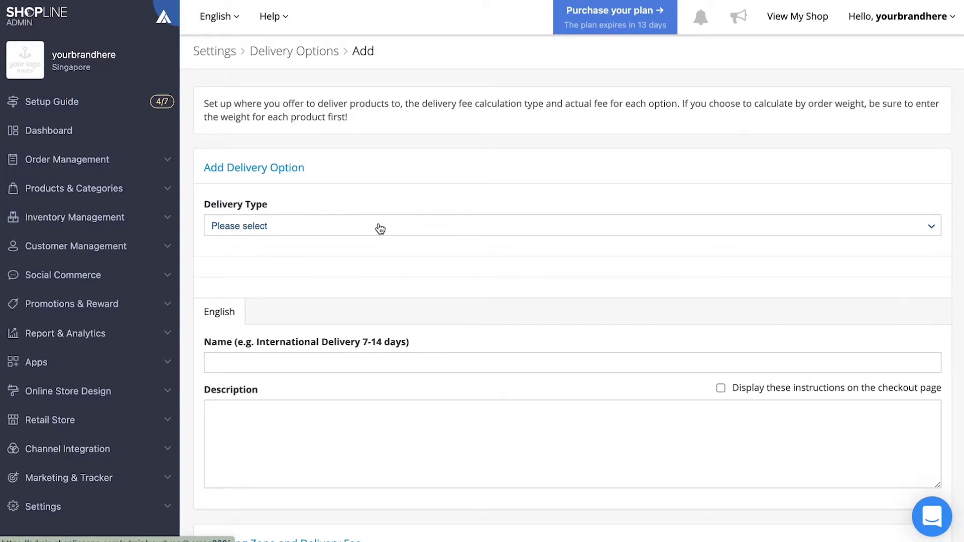
Step: Choose Custom as the delivery type
{"action": "left_click", "coordinate": [380, 229]}
{"action": "left_click", "coordinate": [333, 270]}
{"action": "scroll", "coordinate": [331, 269], "scroll_direction": "down", "scroll_amount": 1}
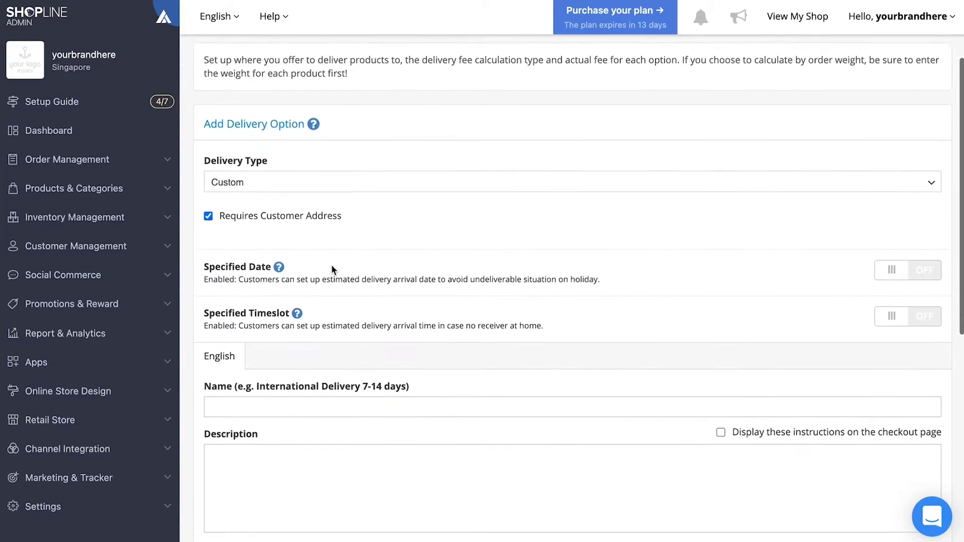
{"action": "scroll", "coordinate": [332, 270], "scroll_direction": "down", "scroll_amount": 2}
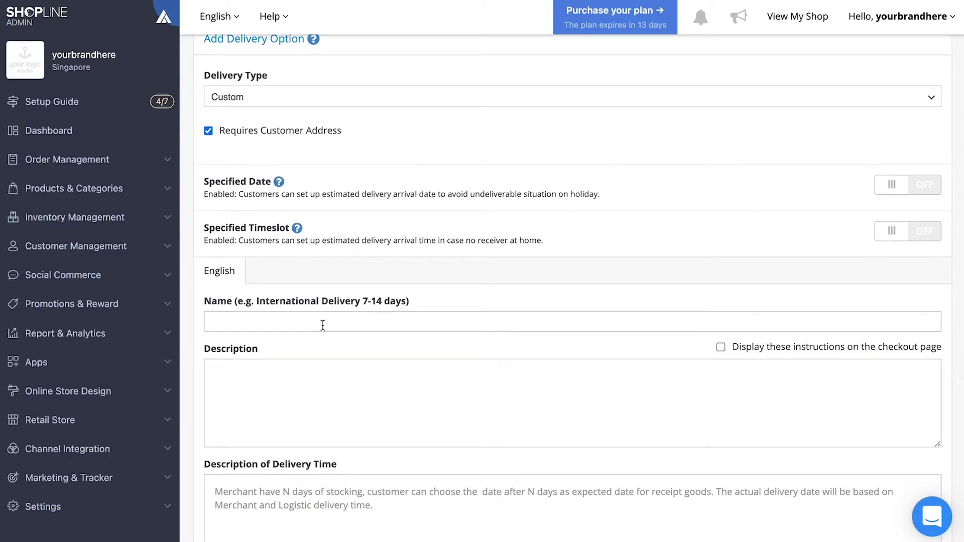
Step: Name the option 'Custom Delivery' and give it a Flat Price delivery fee
{"action": "left_click", "coordinate": [323, 326]}
{"action": "left_click", "coordinate": [303, 347]}
{"action": "scroll", "coordinate": [302, 346], "scroll_direction": "down", "scroll_amount": 3}
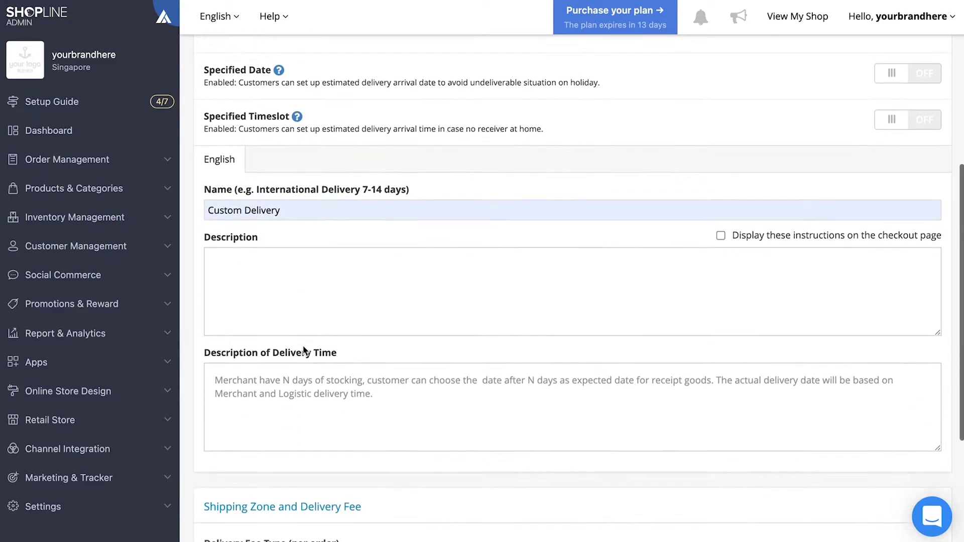
{"action": "scroll", "coordinate": [304, 350], "scroll_direction": "down", "scroll_amount": 4}
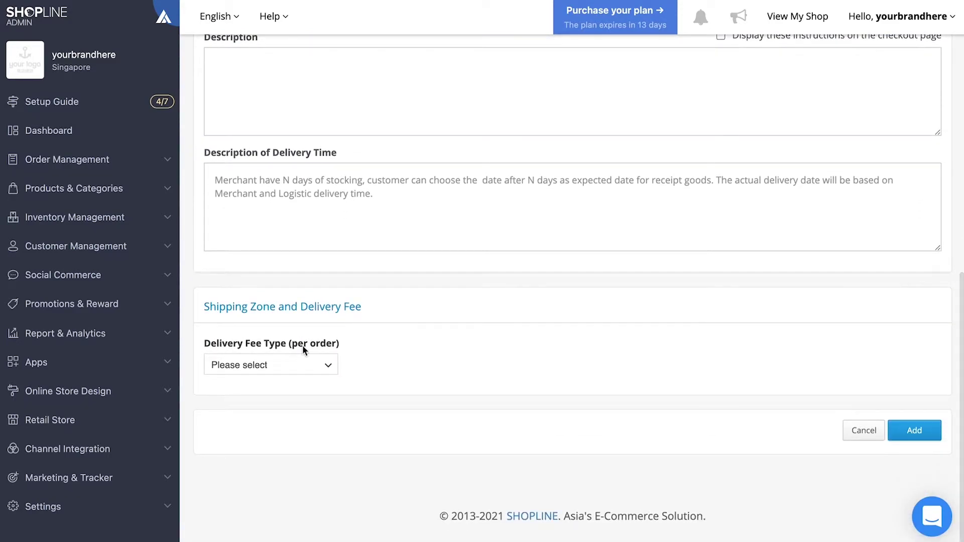
{"action": "left_click", "coordinate": [286, 368]}
{"action": "left_click", "coordinate": [276, 387]}
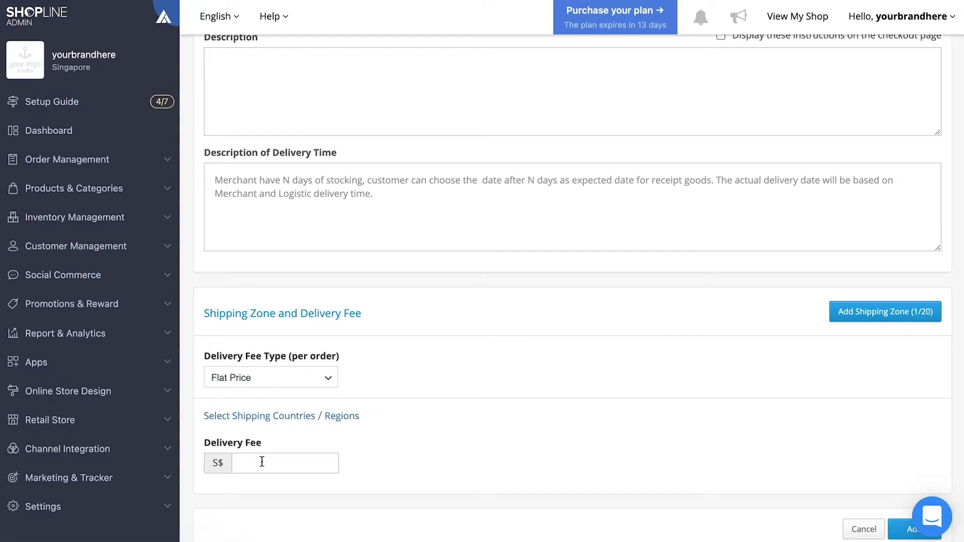
Step: Enter a delivery fee of 0 and add Singapore to the applicable shipping countries
{"action": "left_click", "coordinate": [261, 461]}
{"action": "type", "text": "0"}
{"action": "left_click", "coordinate": [272, 417]}
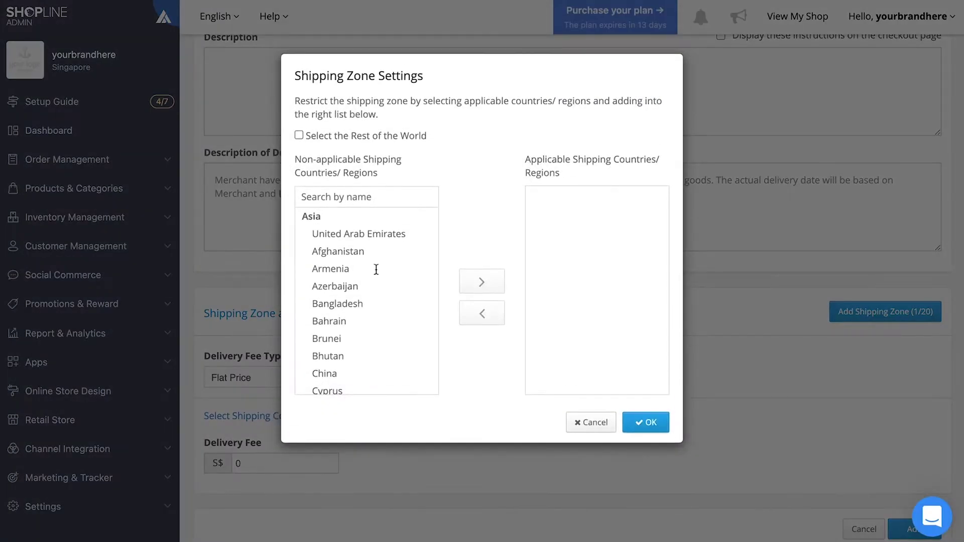
{"action": "left_click", "coordinate": [351, 197]}
{"action": "type", "text": "Singa"}
{"action": "left_click", "coordinate": [321, 217]}
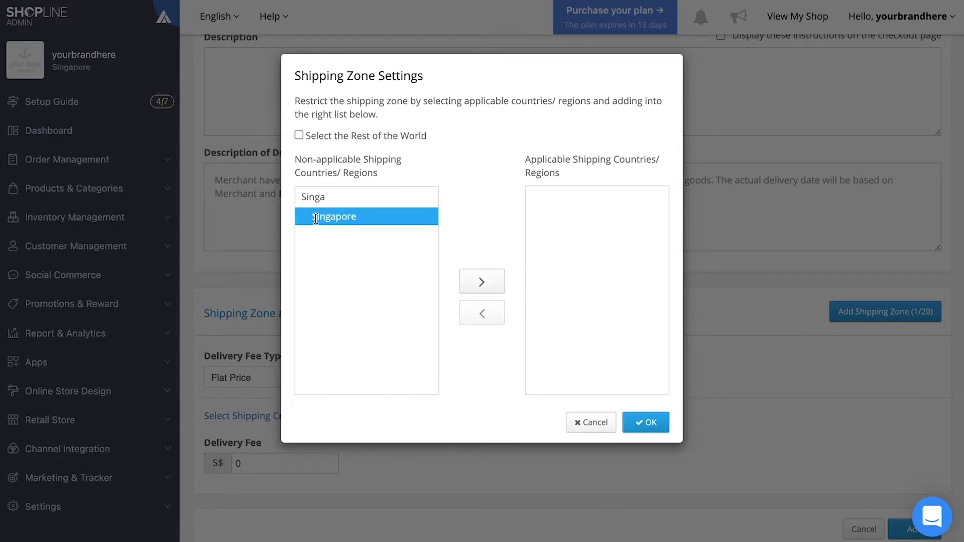
{"action": "left_click", "coordinate": [482, 282]}
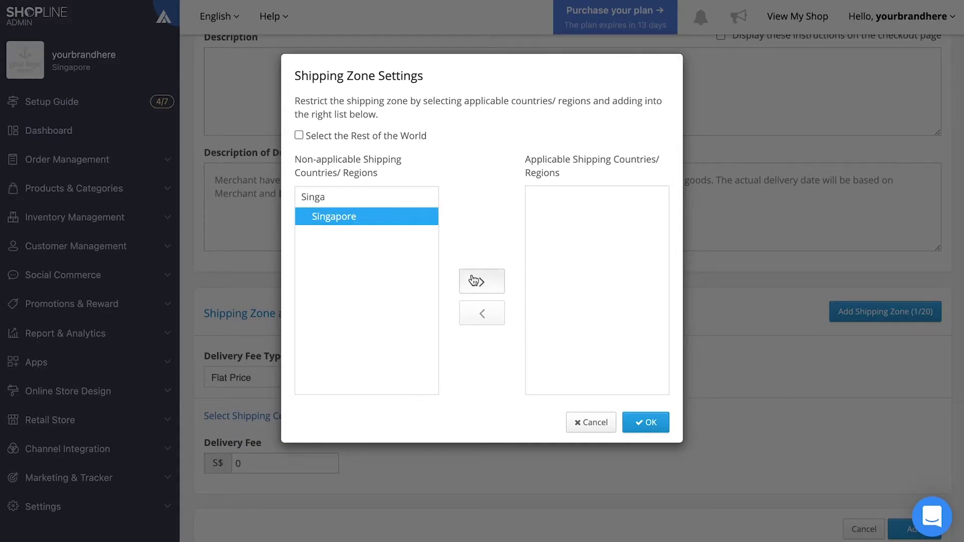
Step: Confirm the Singapore shipping zone, then add and confirm the Custom Delivery option
{"action": "left_click", "coordinate": [637, 421]}
{"action": "scroll", "coordinate": [638, 420], "scroll_direction": "down", "scroll_amount": 3}
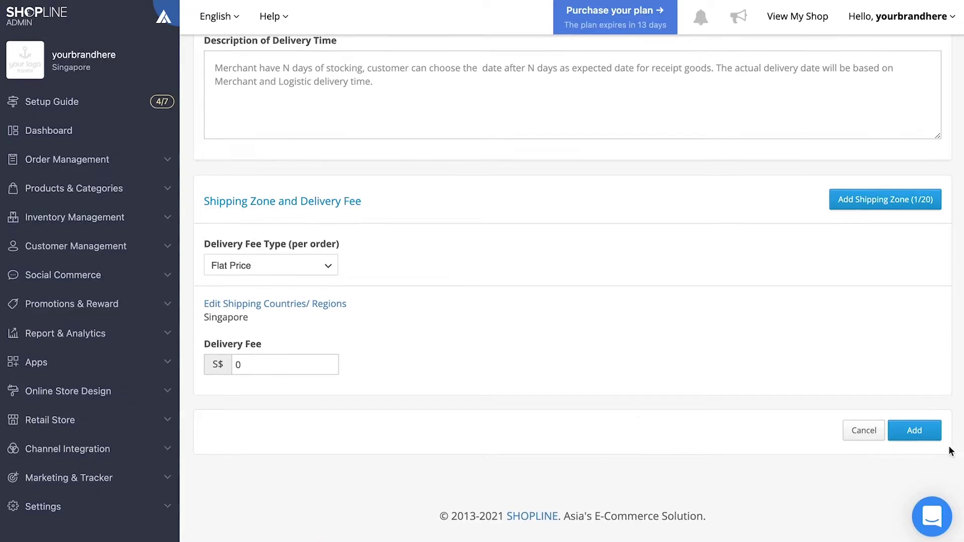
{"action": "left_click", "coordinate": [914, 428]}
{"action": "left_click", "coordinate": [648, 140]}
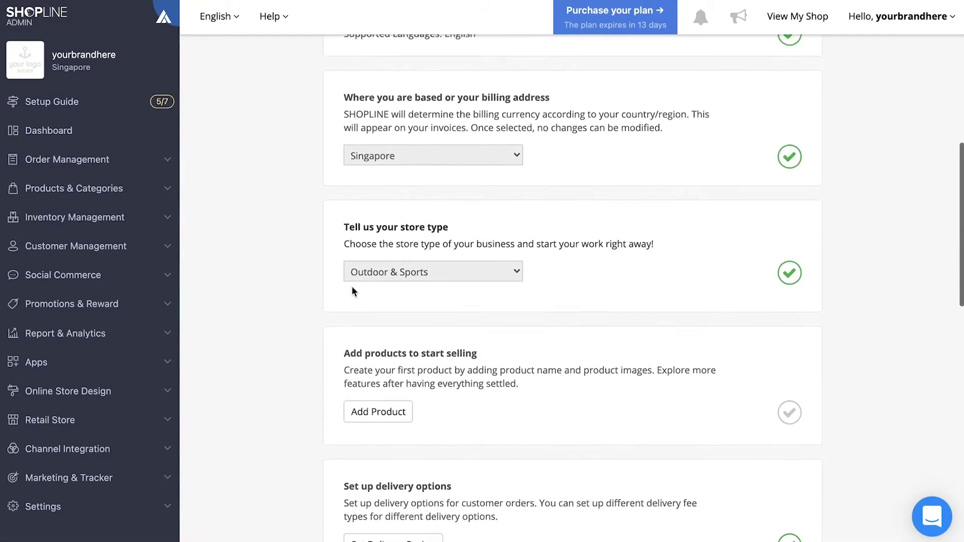
{"action": "scroll", "coordinate": [416, 191], "scroll_direction": "down", "scroll_amount": 2}
{"action": "scroll", "coordinate": [416, 188], "scroll_direction": "down", "scroll_amount": 4}
Step: Start a new payment option with Bank Transfer as its type
{"action": "left_click", "coordinate": [370, 378]}
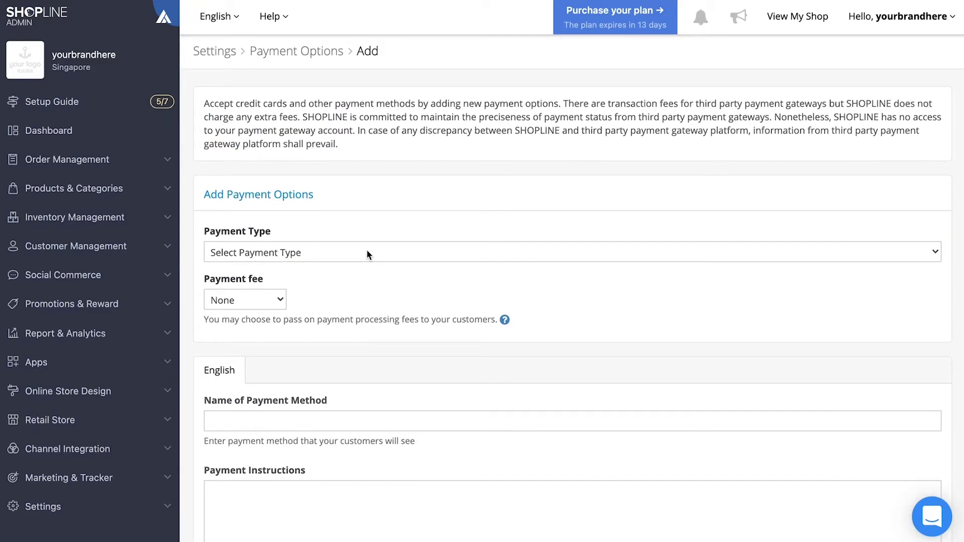
{"action": "left_click", "coordinate": [367, 251]}
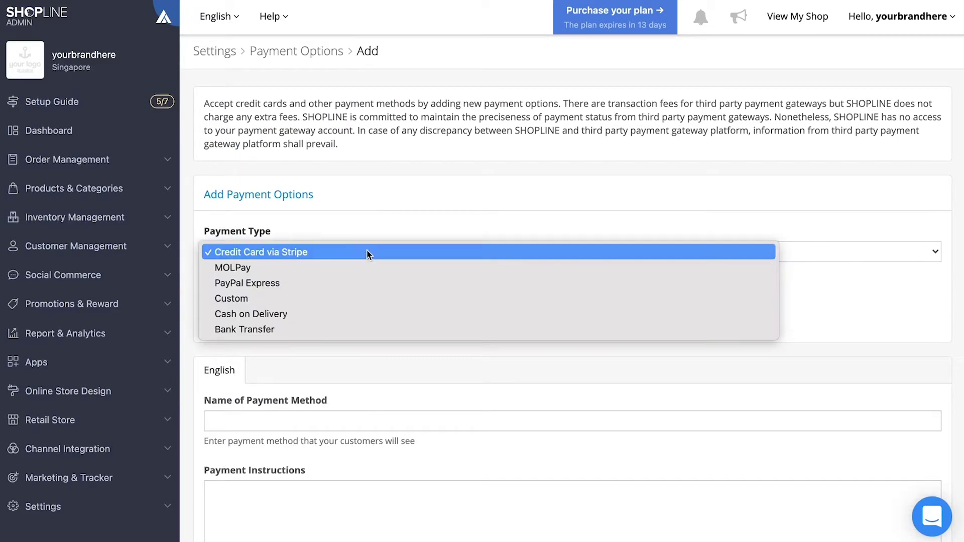
{"action": "left_click", "coordinate": [307, 335]}
{"action": "scroll", "coordinate": [295, 316], "scroll_direction": "down", "scroll_amount": 1}
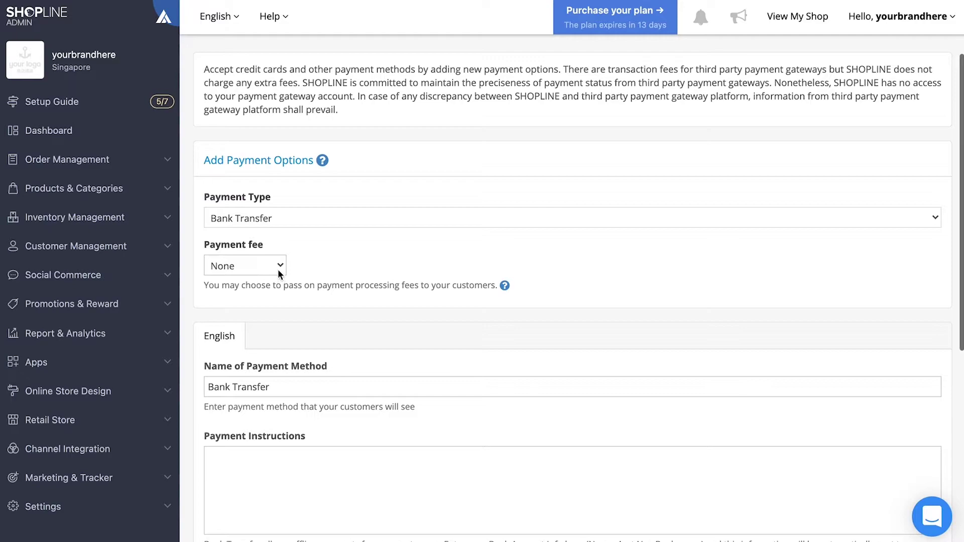
{"action": "scroll", "coordinate": [278, 269], "scroll_direction": "down", "scroll_amount": 2}
Step: Rename it 'Paynow', display its instructions at checkout, and save it
{"action": "triple_click", "coordinate": [238, 324]}
{"action": "type", "text": "Paynow"}
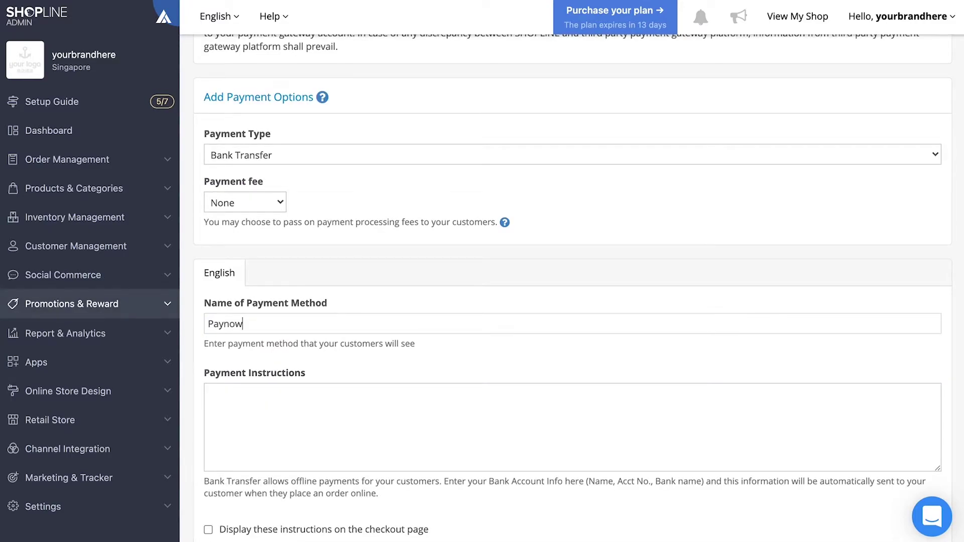
{"action": "scroll", "coordinate": [316, 450], "scroll_direction": "down", "scroll_amount": 3}
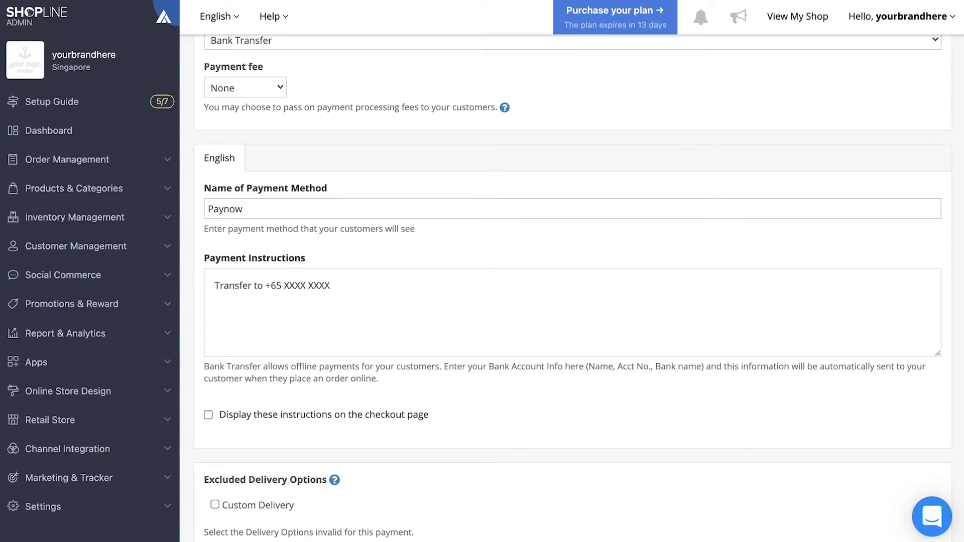
{"action": "left_click", "coordinate": [278, 416]}
{"action": "scroll", "coordinate": [278, 416], "scroll_direction": "down", "scroll_amount": 4}
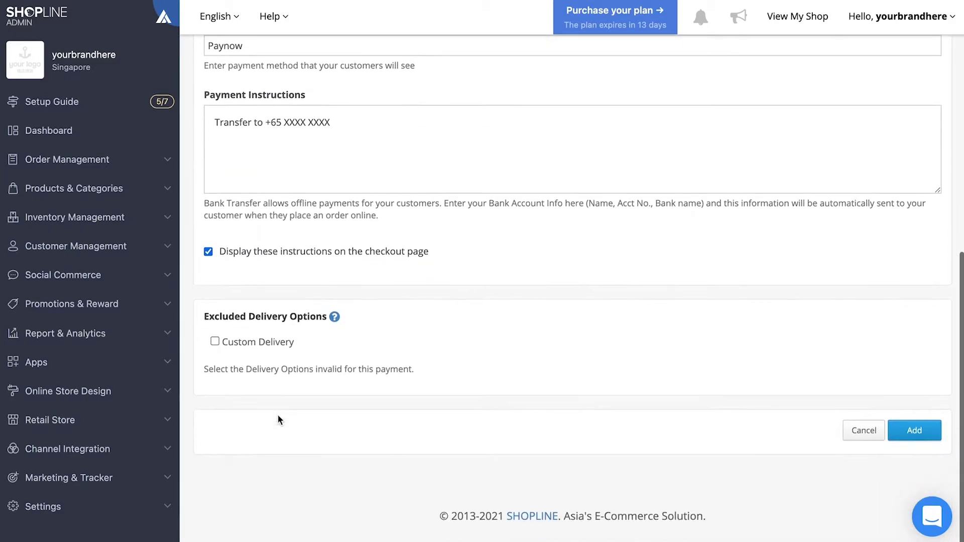
{"action": "left_click", "coordinate": [894, 437]}
{"action": "left_click", "coordinate": [642, 148]}
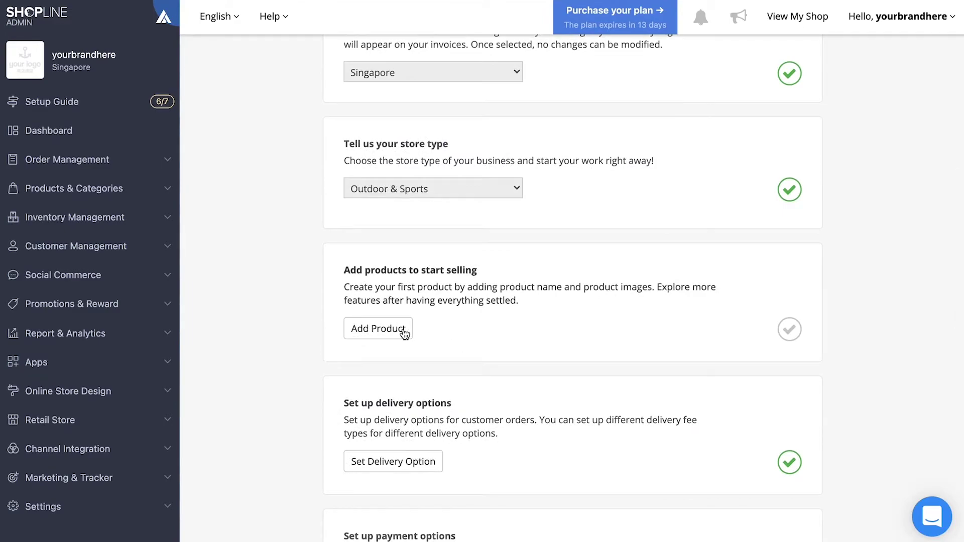
Step: Start a new product with Sports Bottle.png as its photo and open its details form
{"action": "left_click", "coordinate": [404, 332]}
{"action": "left_click", "coordinate": [528, 327]}
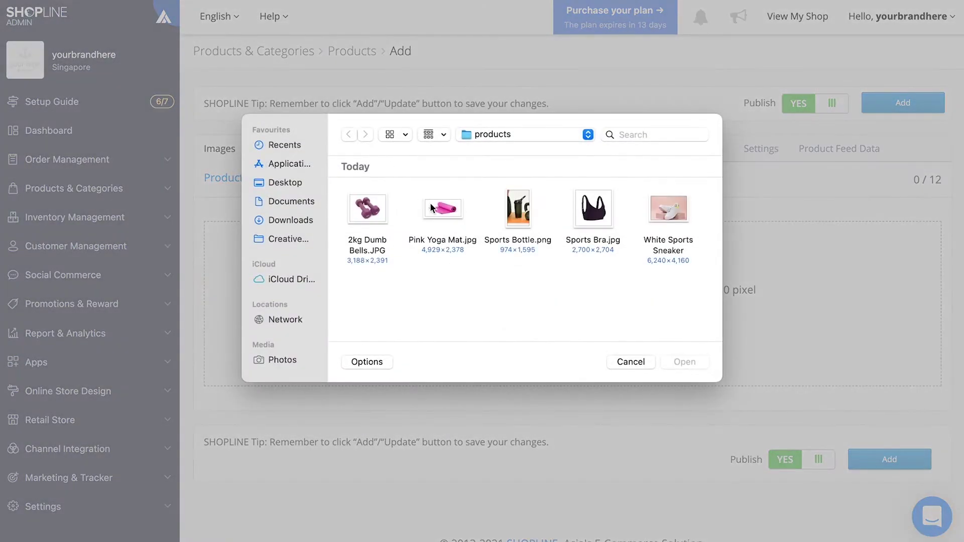
{"action": "double_click", "coordinate": [518, 209]}
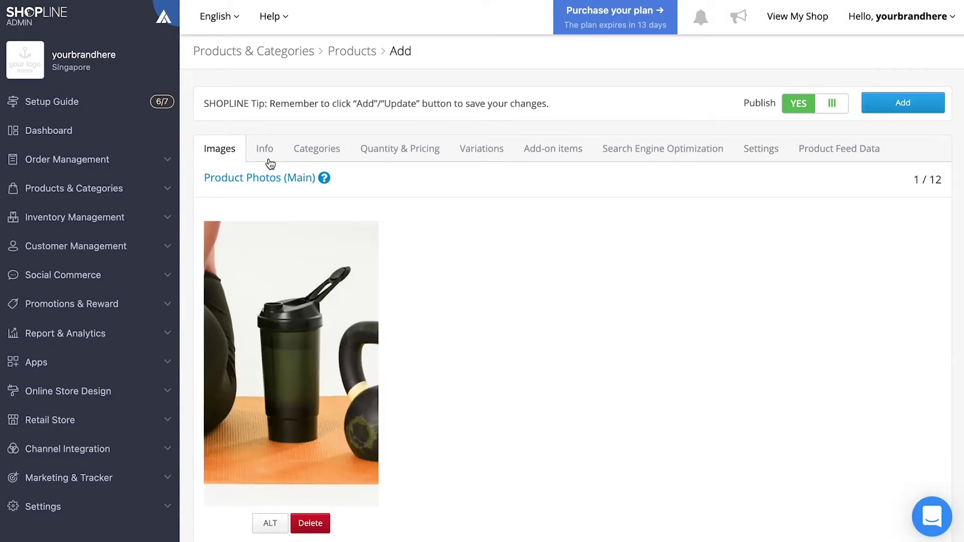
{"action": "left_click", "coordinate": [266, 153]}
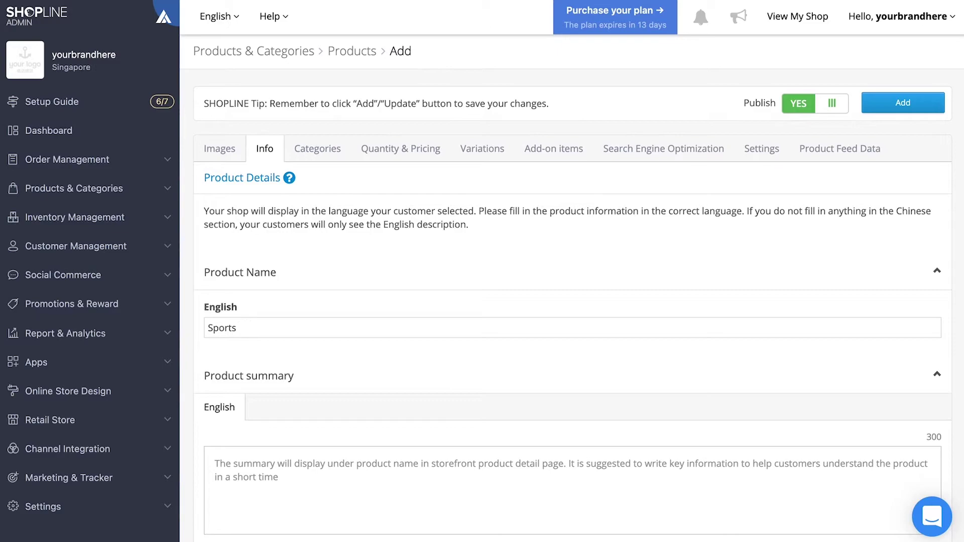
{"action": "scroll", "coordinate": [565, 301], "scroll_direction": "down", "scroll_amount": 7}
{"action": "scroll", "coordinate": [565, 302], "scroll_direction": "down", "scroll_amount": 3}
{"action": "scroll", "coordinate": [565, 303], "scroll_direction": "up", "scroll_amount": 1}
{"action": "scroll", "coordinate": [565, 303], "scroll_direction": "up", "scroll_amount": 9}
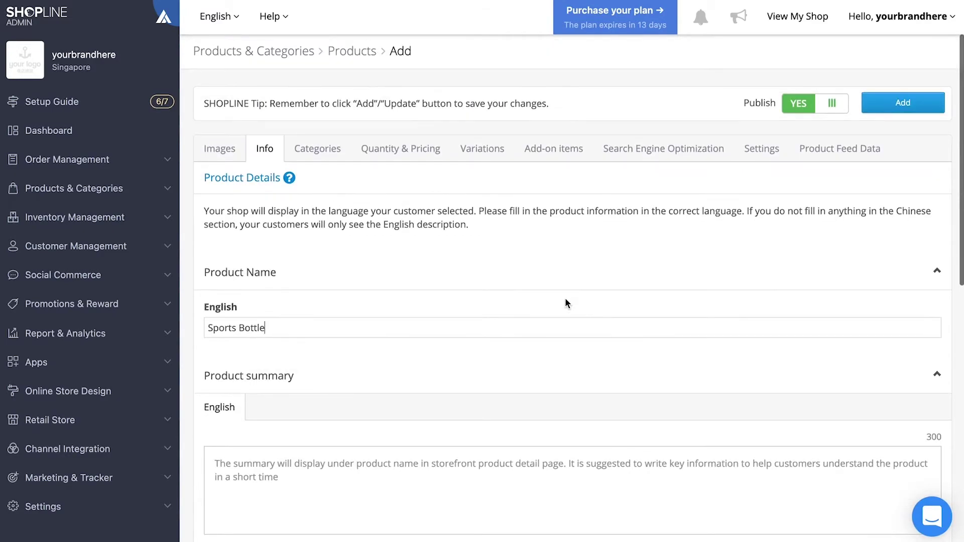
Step: Set the regular price to 29.90 and the stock quantity to 10
{"action": "left_click", "coordinate": [410, 157]}
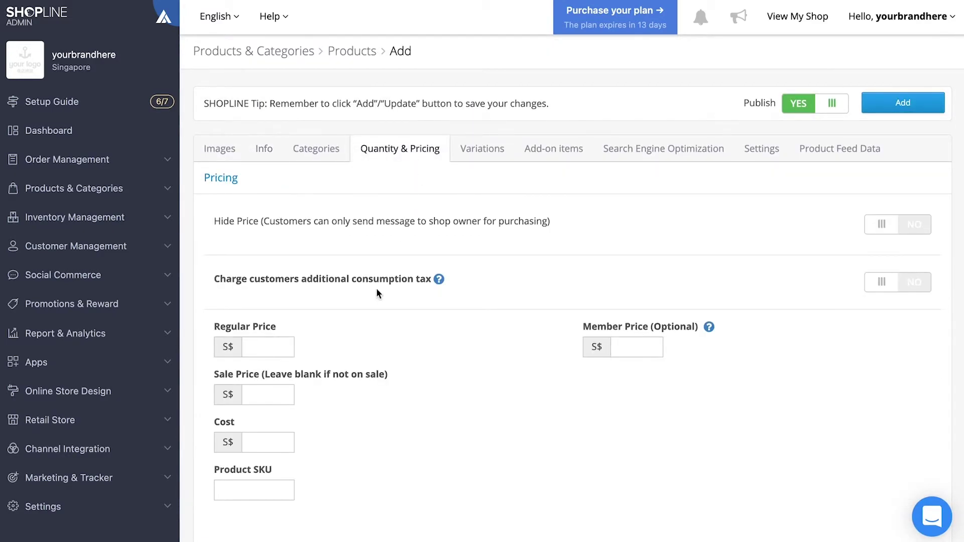
{"action": "left_click", "coordinate": [282, 347]}
{"action": "type", "text": "29"}
{"action": "key", "text": "Down"}
{"action": "key", "text": "Return"}
{"action": "scroll", "coordinate": [299, 508], "scroll_direction": "down", "scroll_amount": 3}
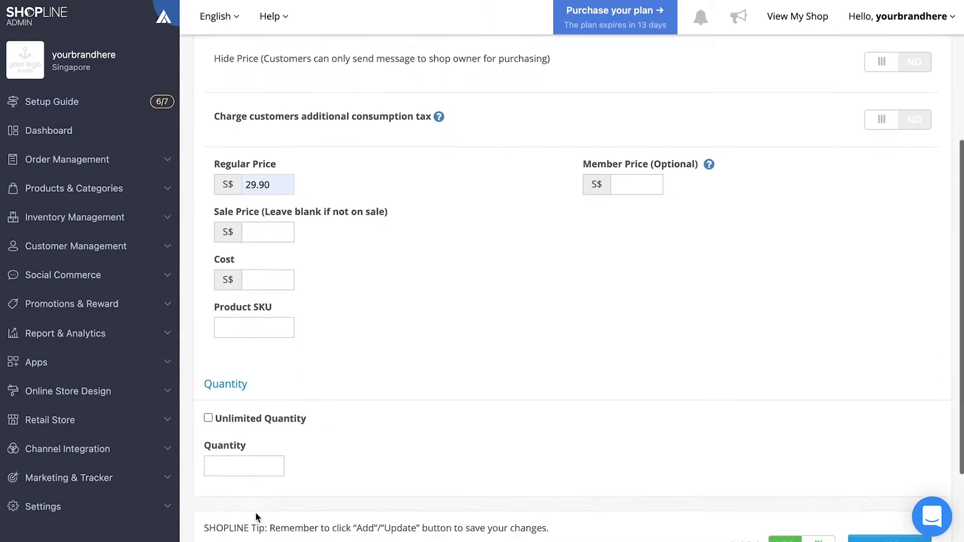
{"action": "left_click", "coordinate": [244, 412]}
{"action": "type", "text": "10"}
{"action": "scroll", "coordinate": [842, 388], "scroll_direction": "down", "scroll_amount": 1}
{"action": "scroll", "coordinate": [842, 386], "scroll_direction": "up", "scroll_amount": 5}
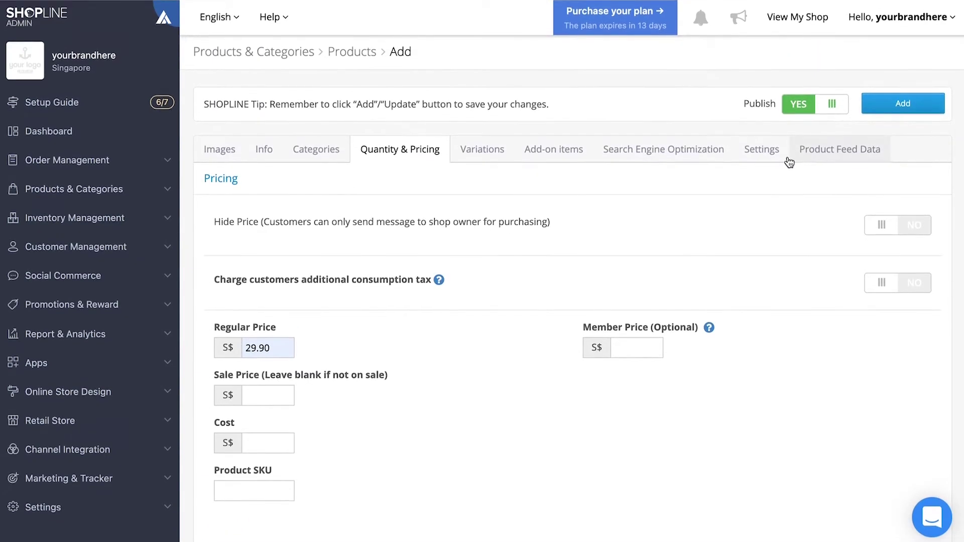
Step: Turn on the out-of-stock reminder and add the product
{"action": "left_click", "coordinate": [784, 159]}
{"action": "scroll", "coordinate": [766, 342], "scroll_direction": "down", "scroll_amount": 2}
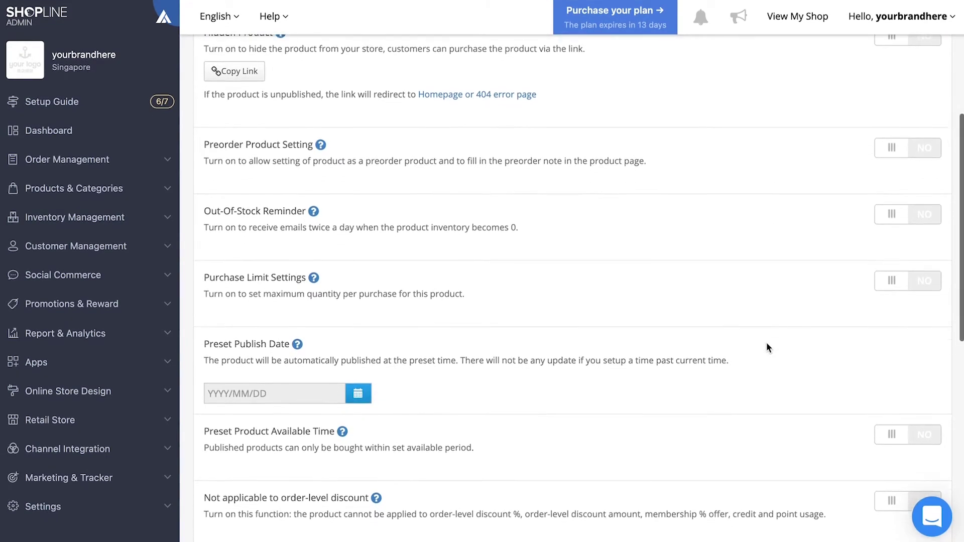
{"action": "left_click", "coordinate": [920, 206]}
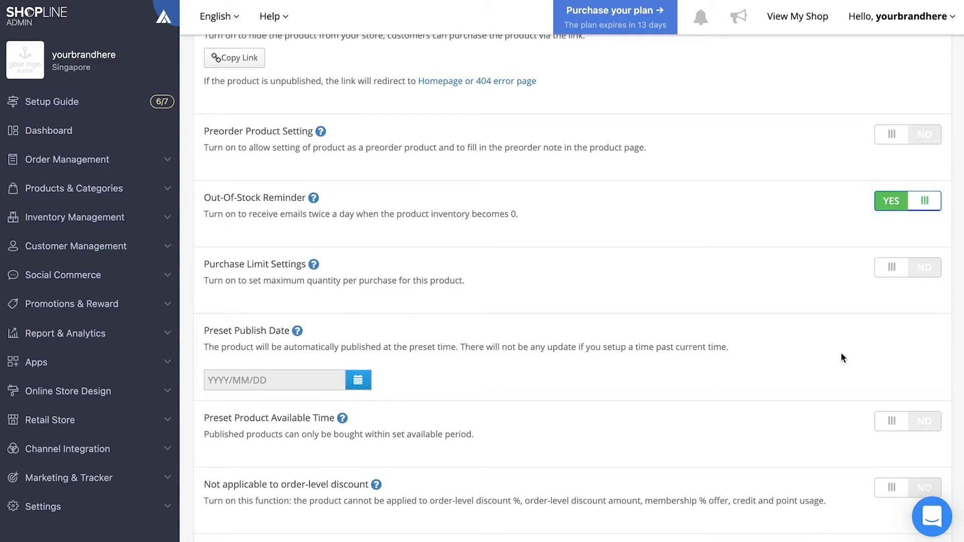
{"action": "scroll", "coordinate": [842, 358], "scroll_direction": "down", "scroll_amount": 9}
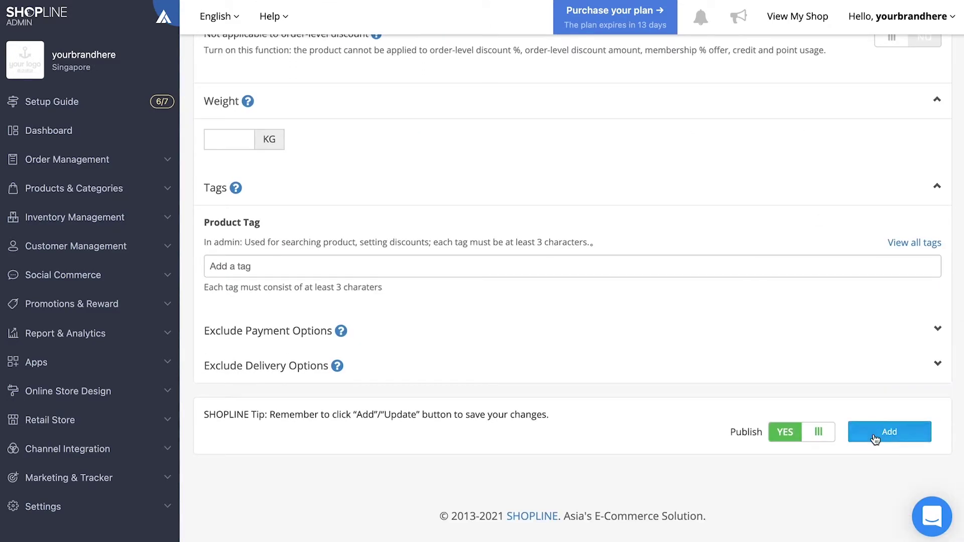
{"action": "left_click", "coordinate": [874, 437]}
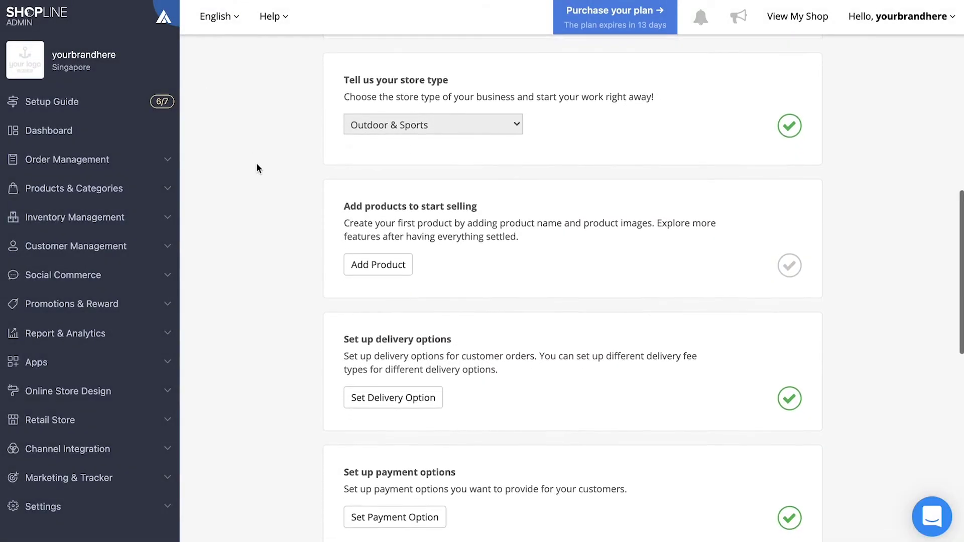
{"action": "scroll", "coordinate": [257, 168], "scroll_direction": "down", "scroll_amount": 7}
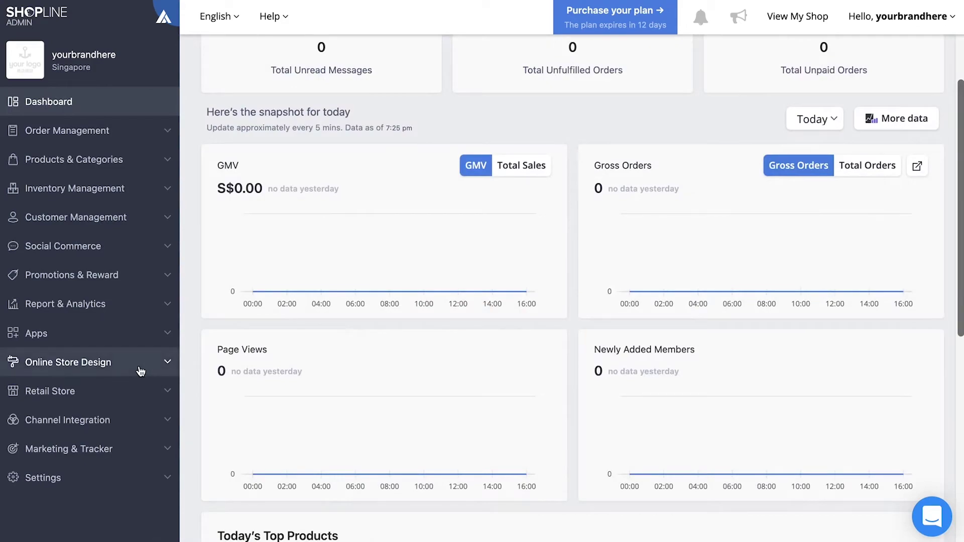
Step: Go to Online Store Design › Design and apply the Ultra Chic theme
{"action": "left_click", "coordinate": [140, 370]}
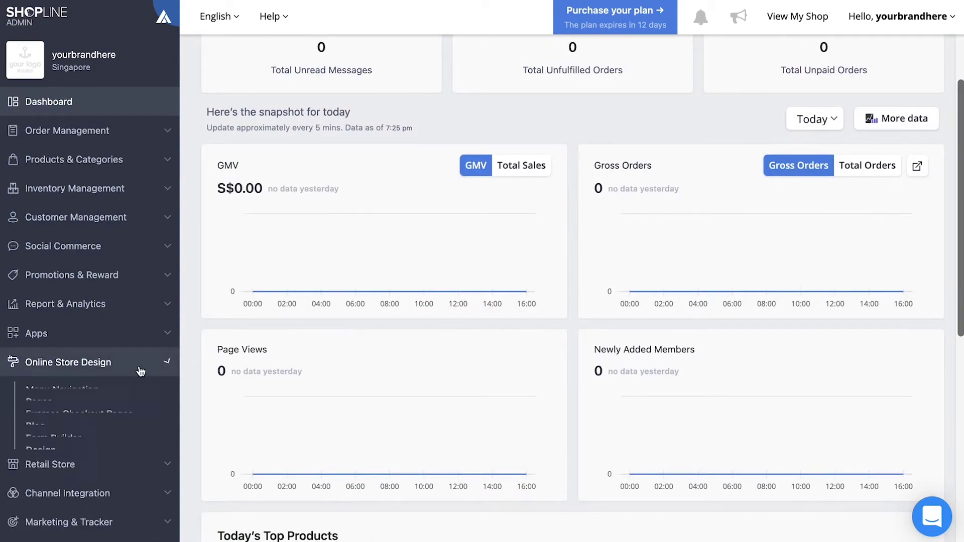
{"action": "left_click", "coordinate": [151, 517]}
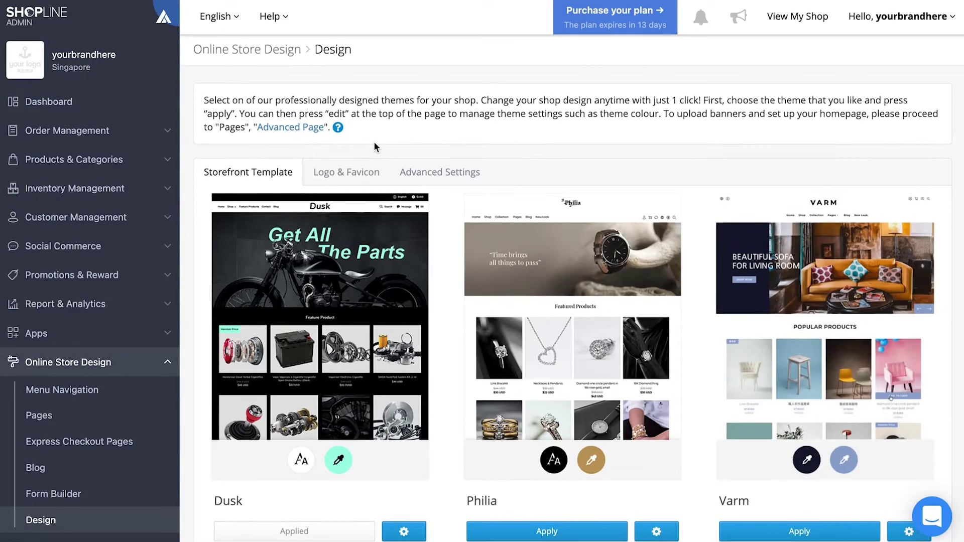
{"action": "scroll", "coordinate": [374, 141], "scroll_direction": "down", "scroll_amount": 5}
{"action": "scroll", "coordinate": [375, 147], "scroll_direction": "down", "scroll_amount": 10}
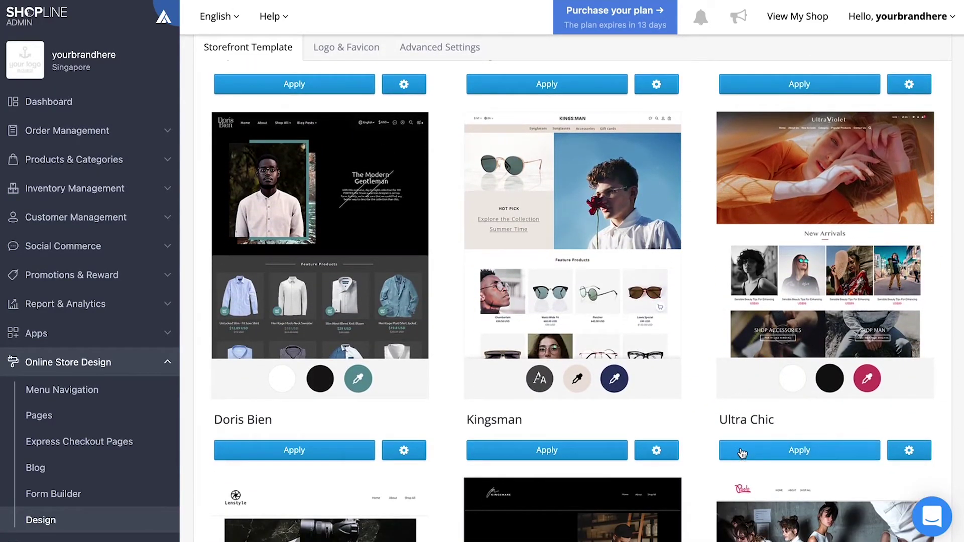
{"action": "left_click", "coordinate": [739, 451]}
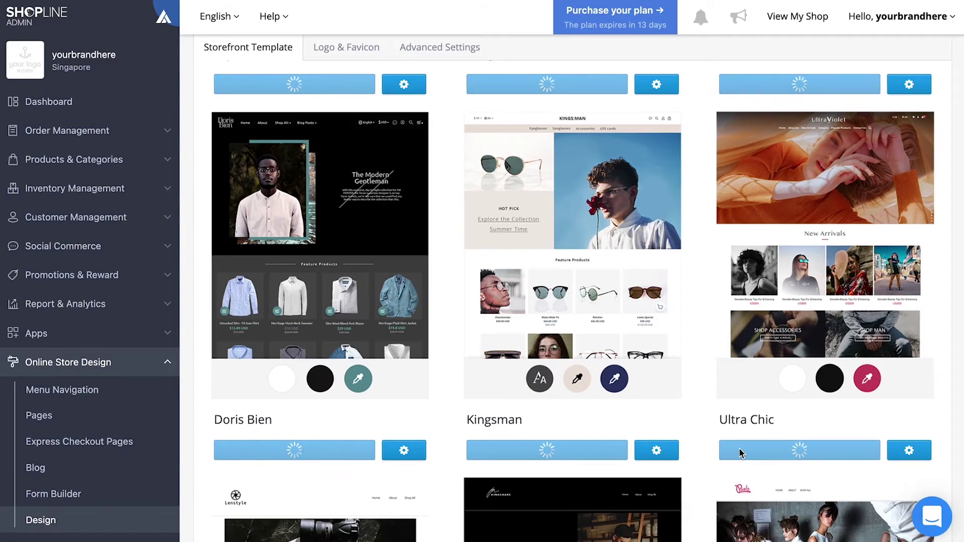
Step: Replace Ultra Chic's custom theme colour C74060 with orange F1AE72, then save and publish the theme
{"action": "left_click", "coordinate": [901, 454]}
{"action": "scroll", "coordinate": [646, 335], "scroll_direction": "down", "scroll_amount": 3}
{"action": "scroll", "coordinate": [646, 337], "scroll_direction": "down", "scroll_amount": 8}
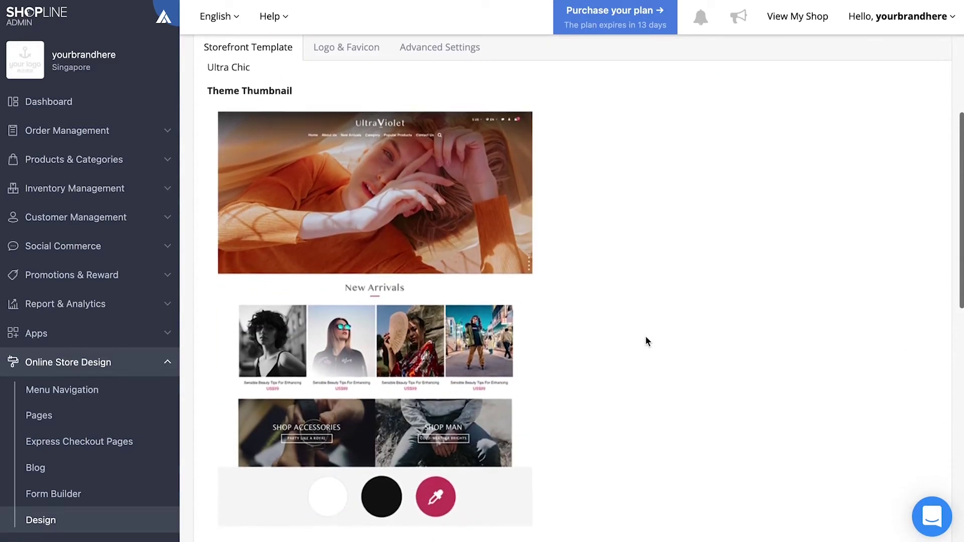
{"action": "scroll", "coordinate": [646, 342], "scroll_direction": "down", "scroll_amount": 3}
{"action": "left_click_drag", "start_coordinate": [452, 383], "coordinate": [403, 384]}
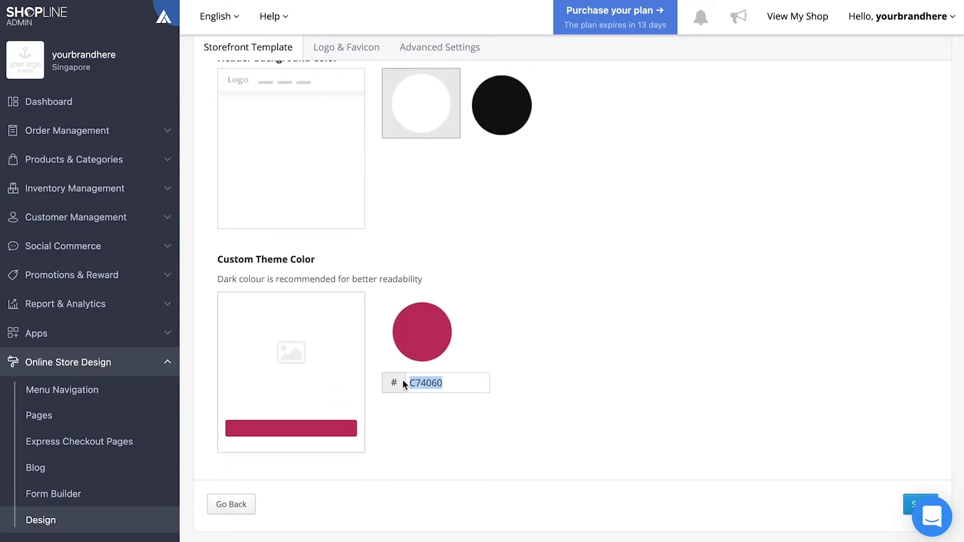
{"action": "type", "text": "F1AE72"}
{"action": "scroll", "coordinate": [435, 452], "scroll_direction": "down", "scroll_amount": 1}
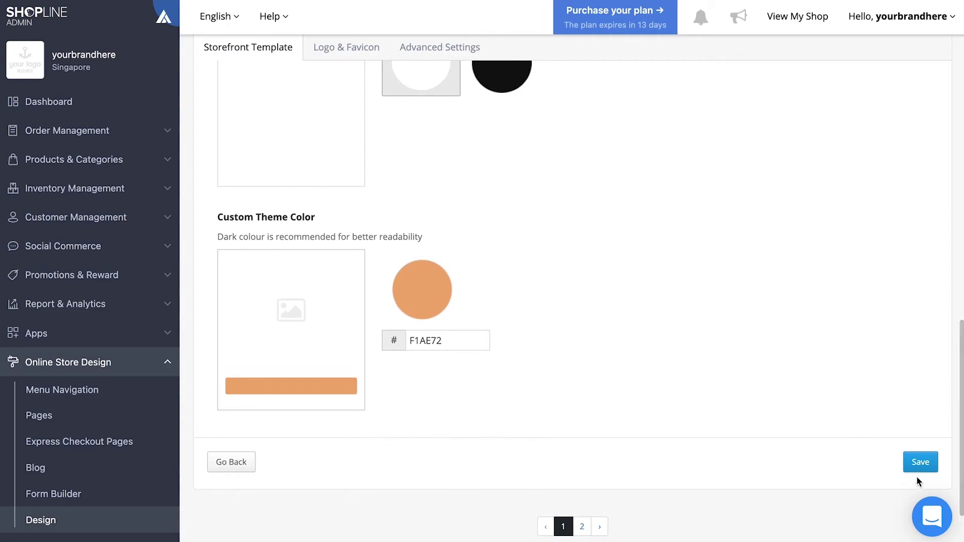
{"action": "left_click", "coordinate": [919, 463]}
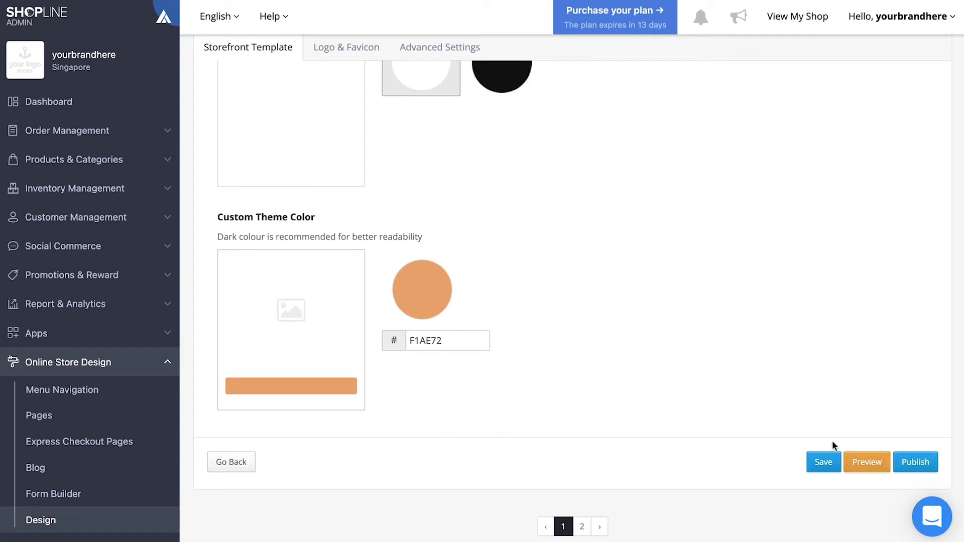
{"action": "left_click", "coordinate": [905, 466]}
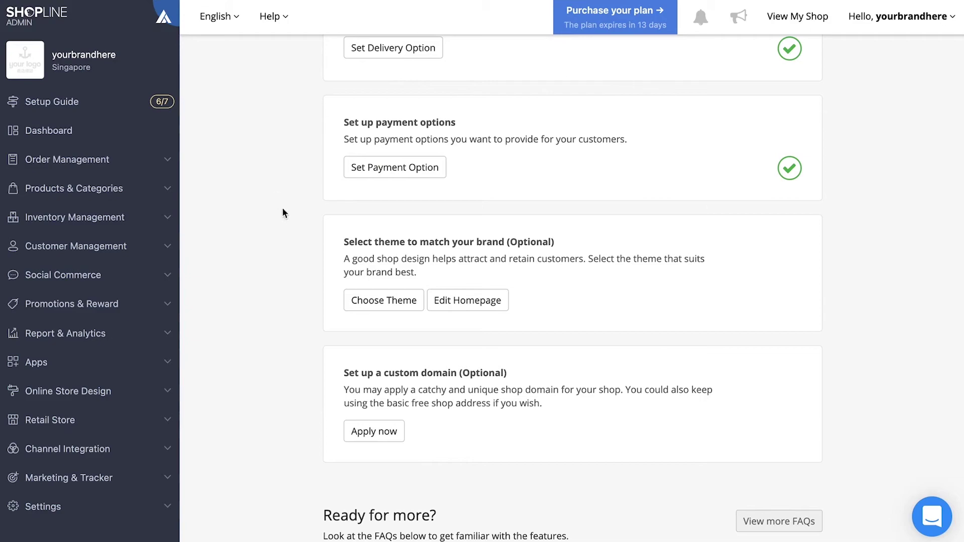
Step: Drop the trailing '000' from the Basic Shop Address in Domain Settings, update it, and open support chat
{"action": "scroll", "coordinate": [283, 217], "scroll_direction": "down", "scroll_amount": 1}
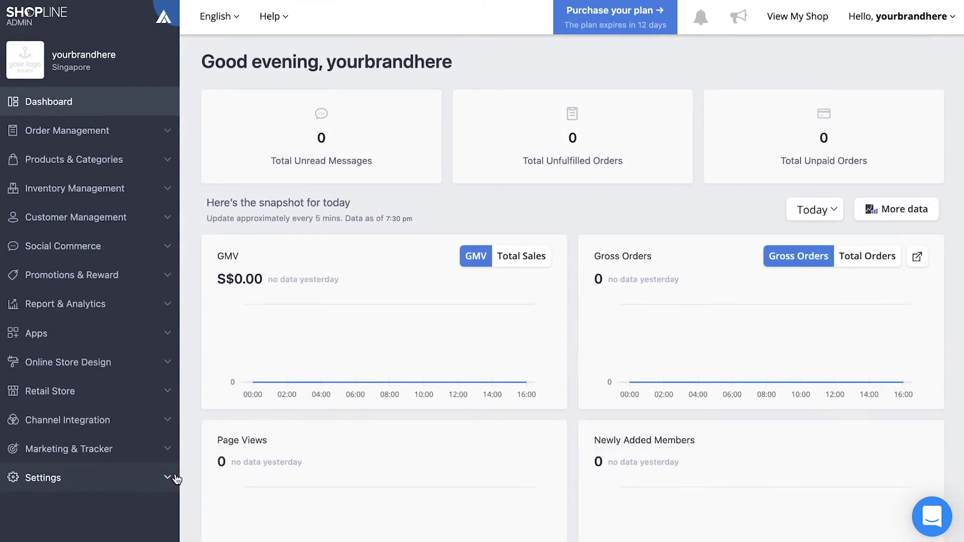
{"action": "left_click", "coordinate": [168, 477]}
{"action": "scroll", "coordinate": [176, 480], "scroll_direction": "down", "scroll_amount": 5}
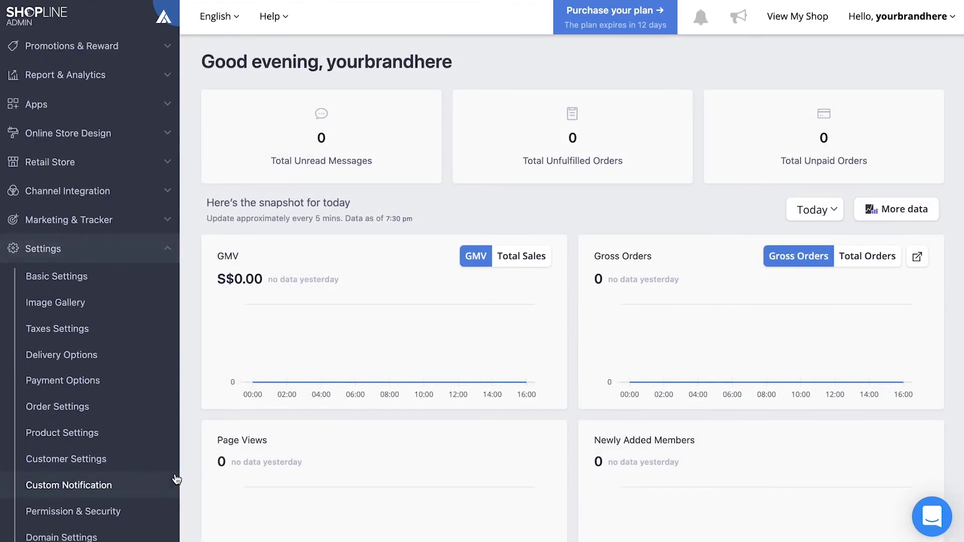
{"action": "left_click", "coordinate": [154, 538]}
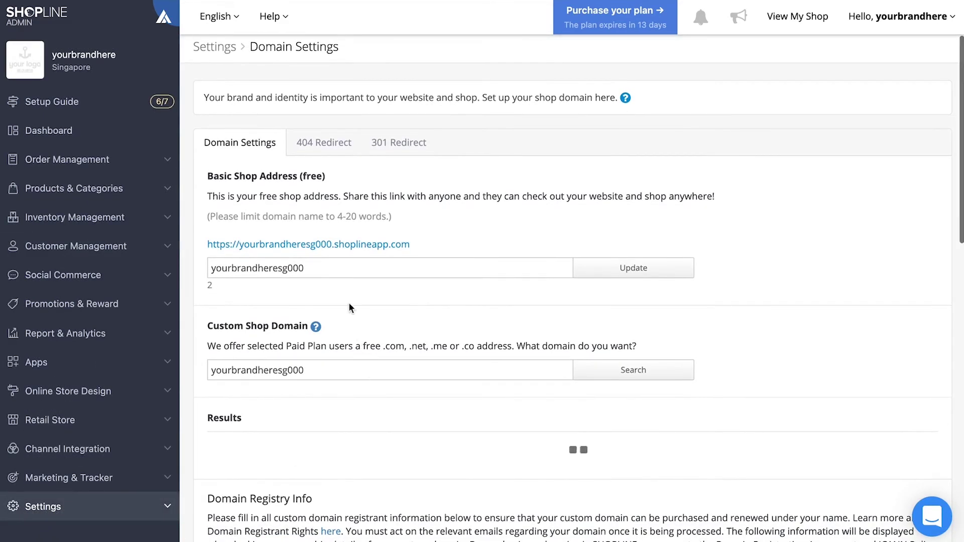
{"action": "left_click", "coordinate": [338, 277]}
{"action": "key", "text": "BackSpace"}
{"action": "key", "text": "BackSpace"}
{"action": "key", "text": "BackSpace"}
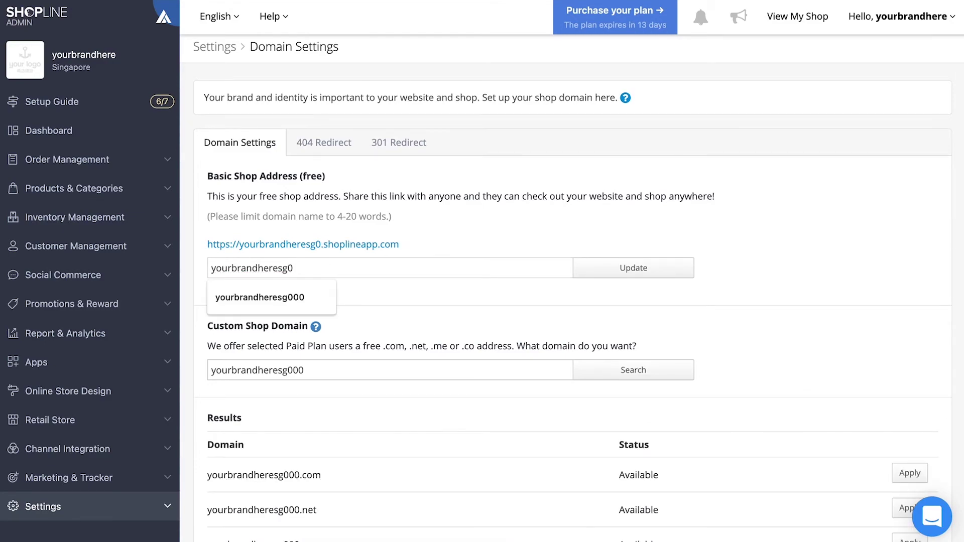
{"action": "left_click", "coordinate": [314, 300]}
{"action": "left_click", "coordinate": [624, 275]}
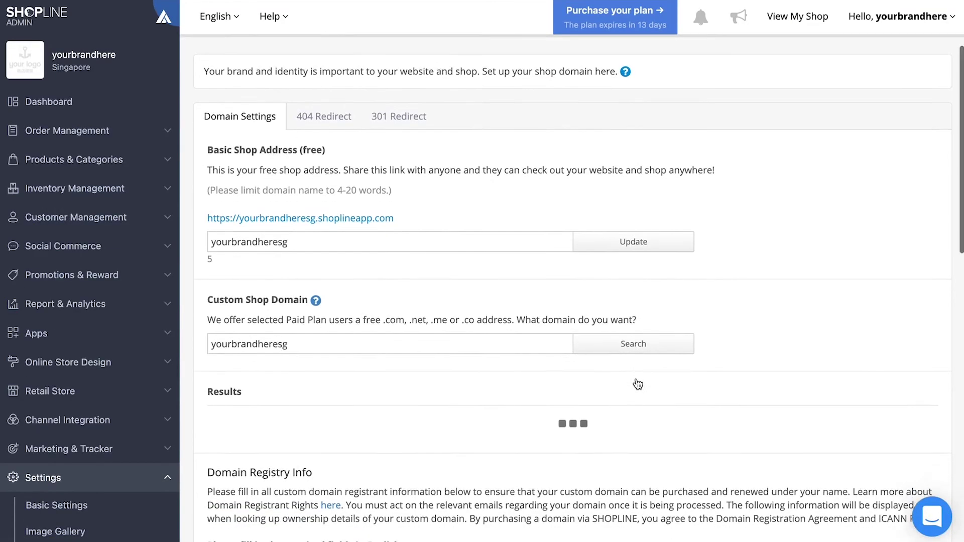
{"action": "scroll", "coordinate": [638, 384], "scroll_direction": "down", "scroll_amount": 4}
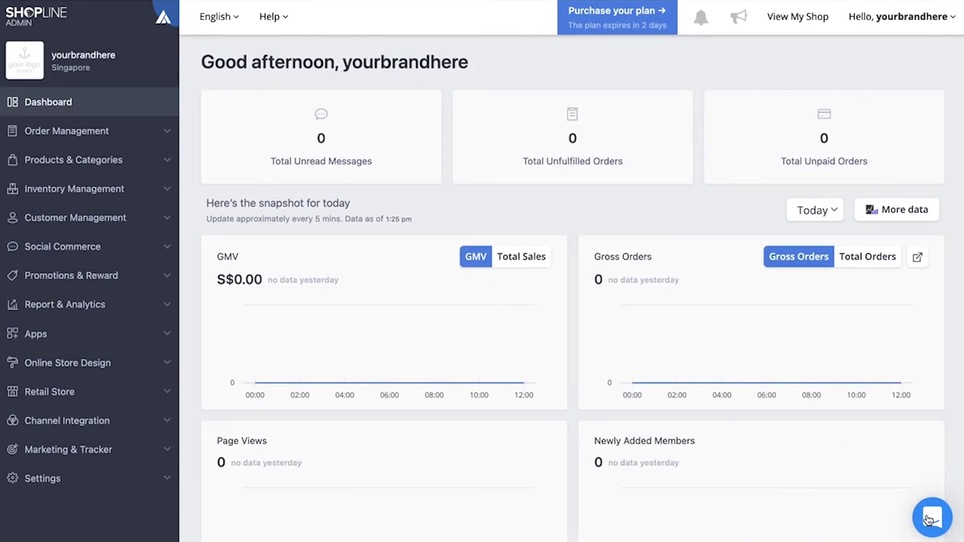
{"action": "left_click", "coordinate": [930, 521]}
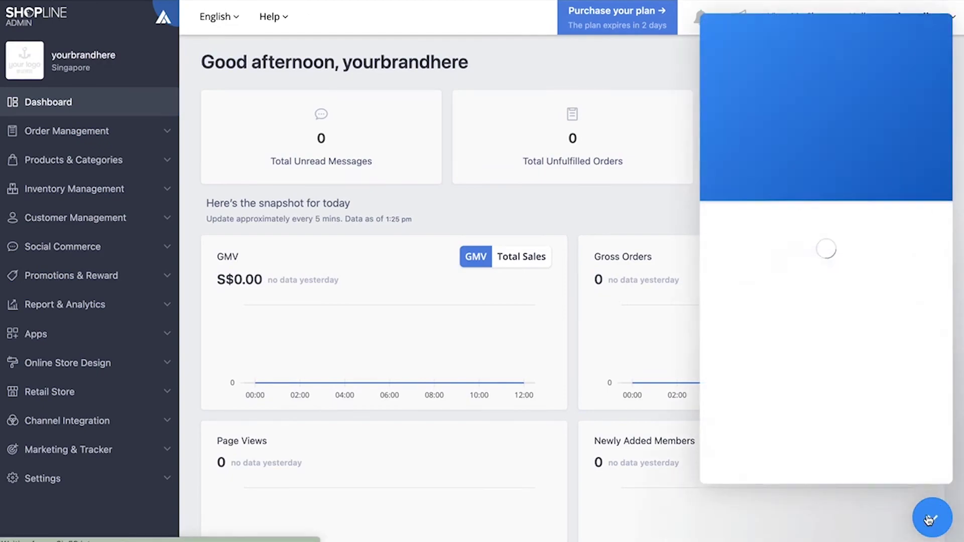